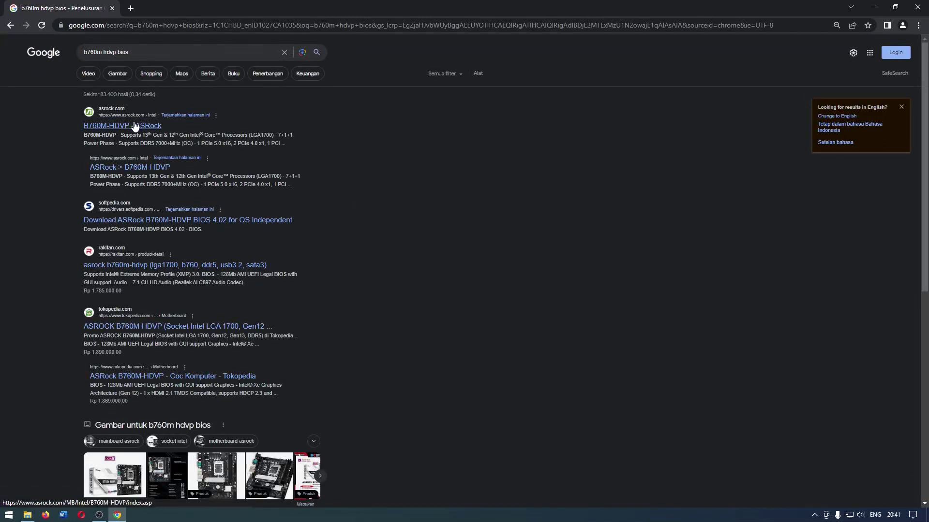
Search Google for "b760m hdvp" and open ASRock's B760M-HDVP product page
double_click(123, 52)
key(BackSpace)
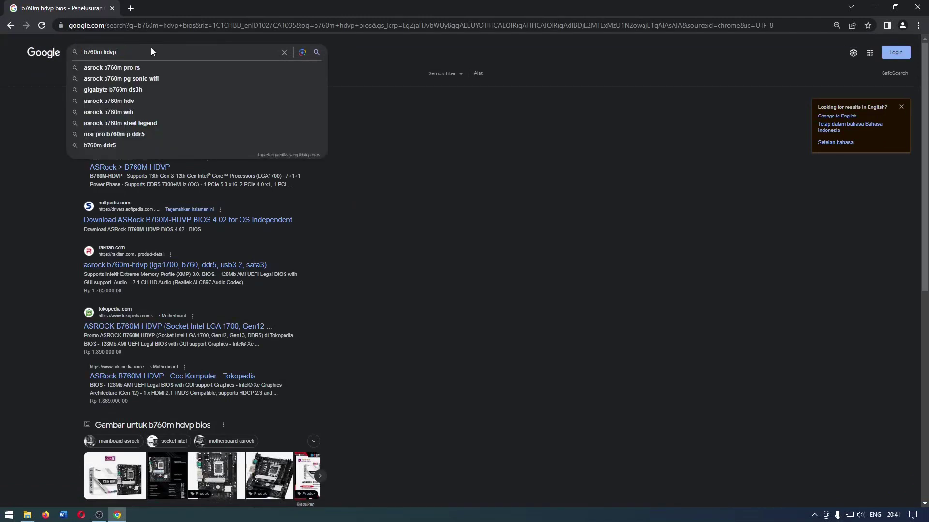
key(Return)
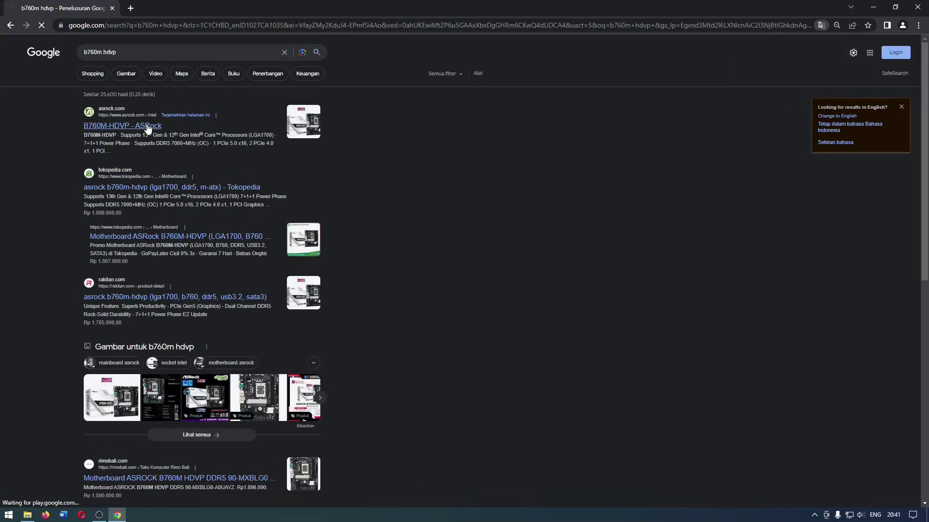
click(148, 127)
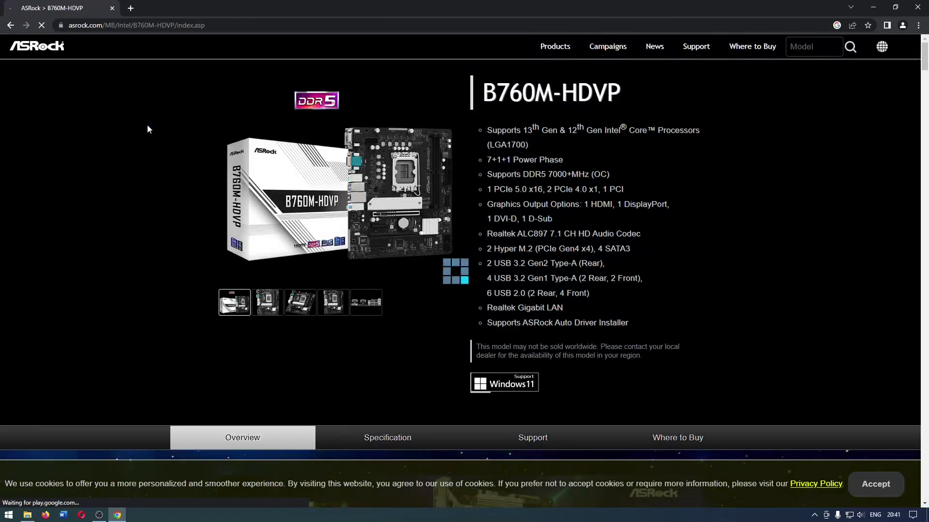
Open the BIOS download list in the motherboard's support section
scroll(460, 193, down, 2)
scroll(616, 184, down, 3)
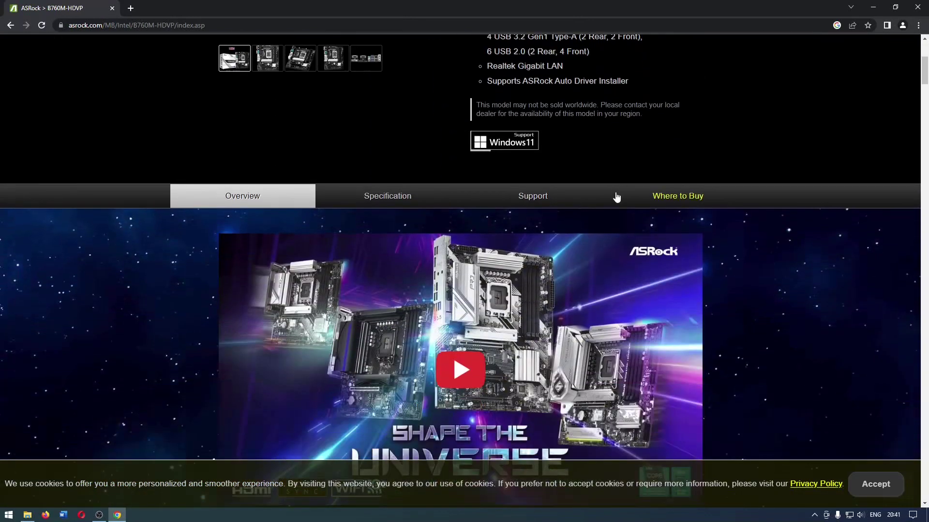
click(533, 197)
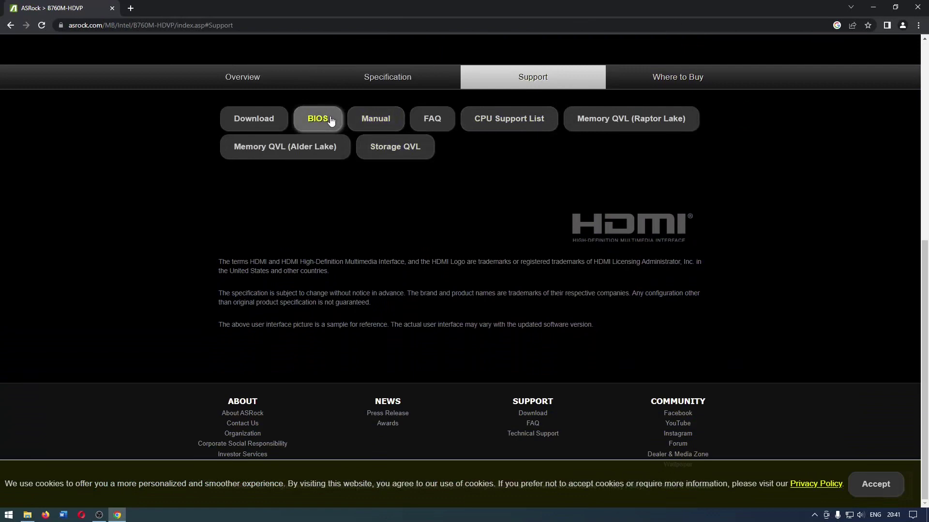
click(331, 121)
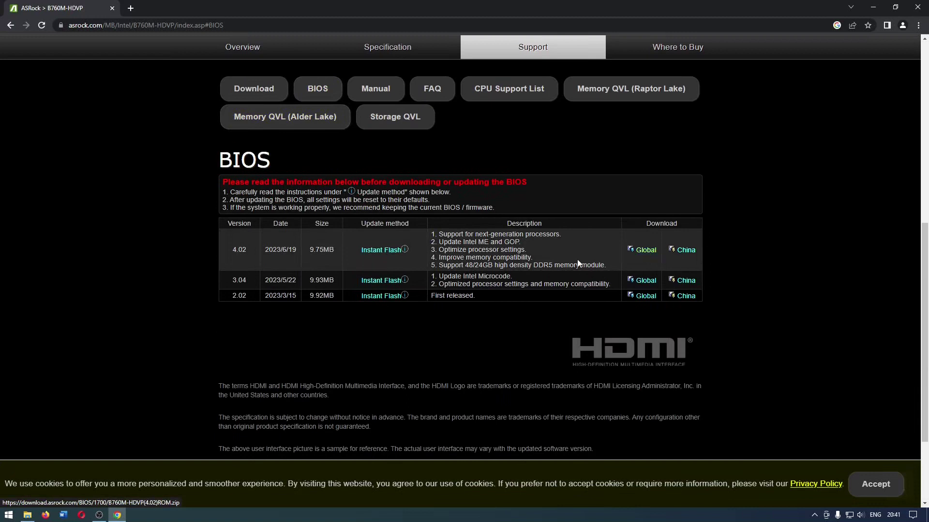
Download the Global file for BIOS version 4.02 and open its Instant Flash update instructions
drag(438, 234, 604, 262)
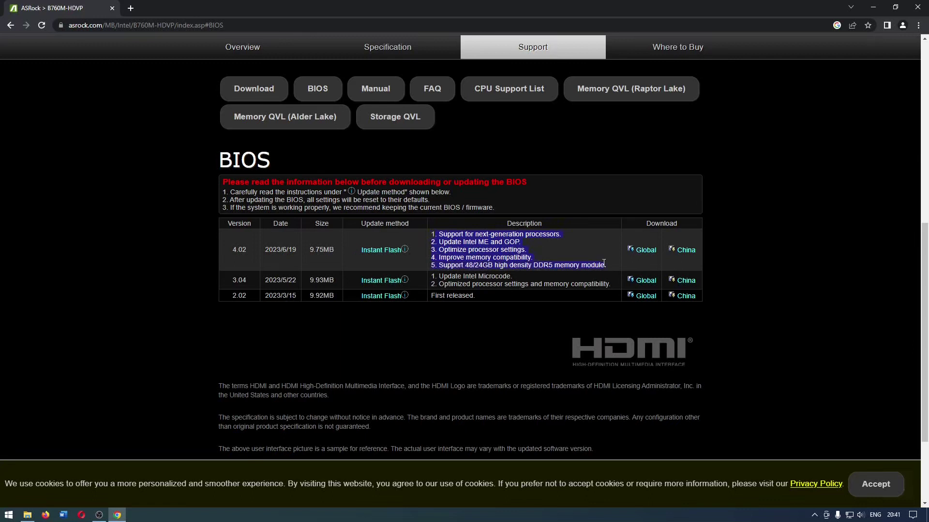
click(646, 250)
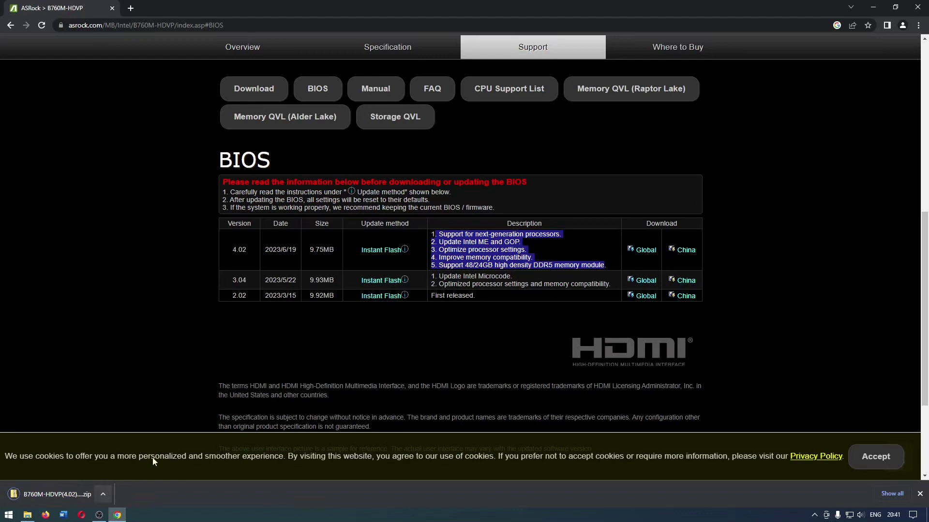
click(392, 251)
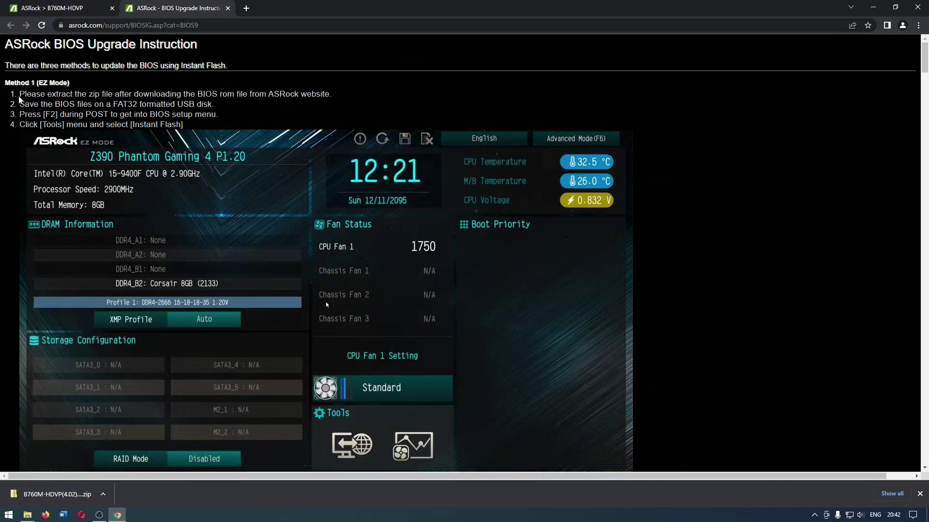
drag(20, 94, 359, 94)
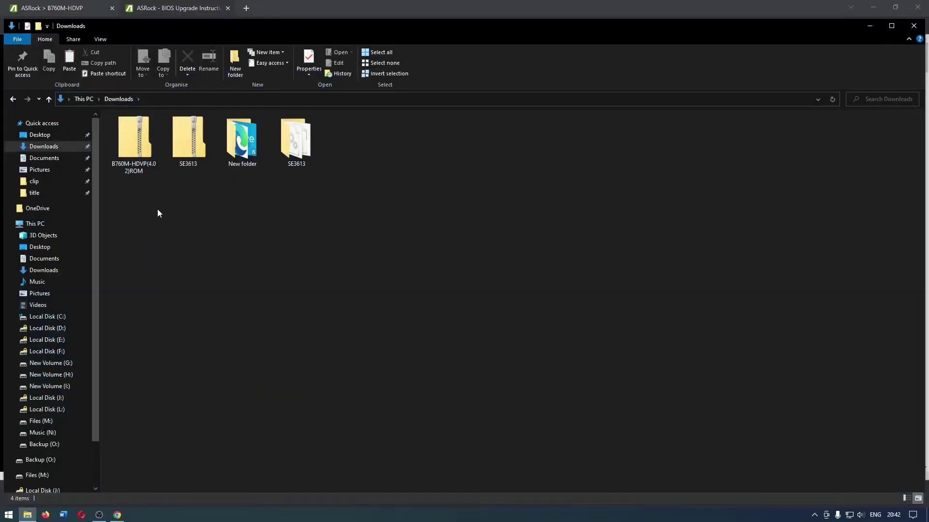
In File Explorer, extract the B760M-HDVP(4.02)ROM zip in Downloads to a folder of the same name
right_click(134, 138)
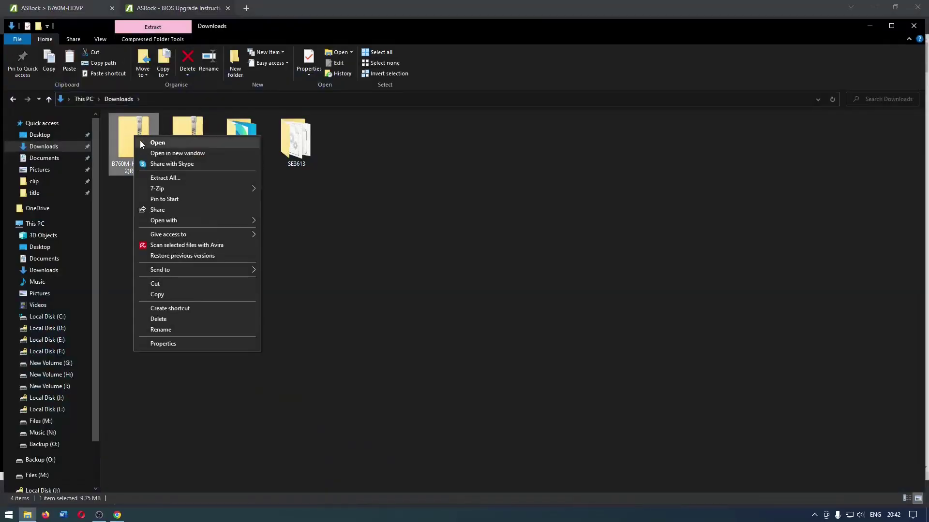
click(185, 178)
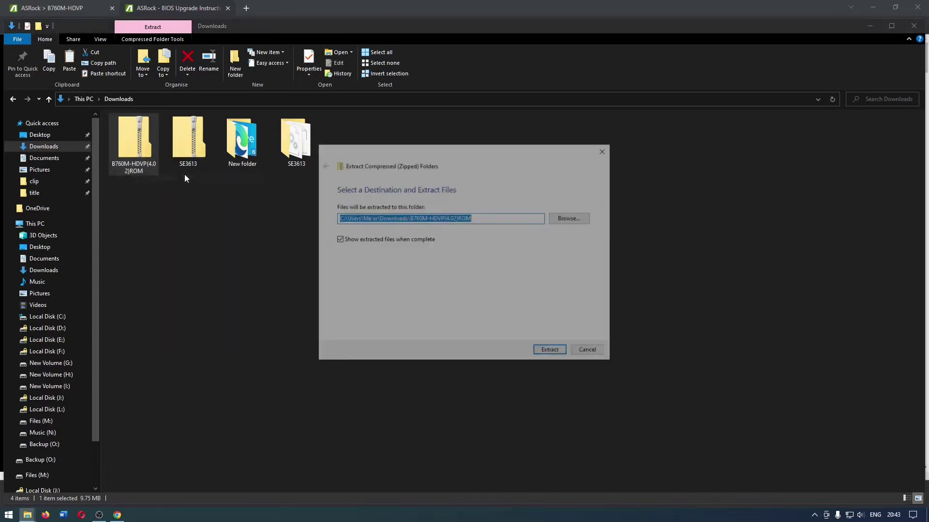
click(552, 351)
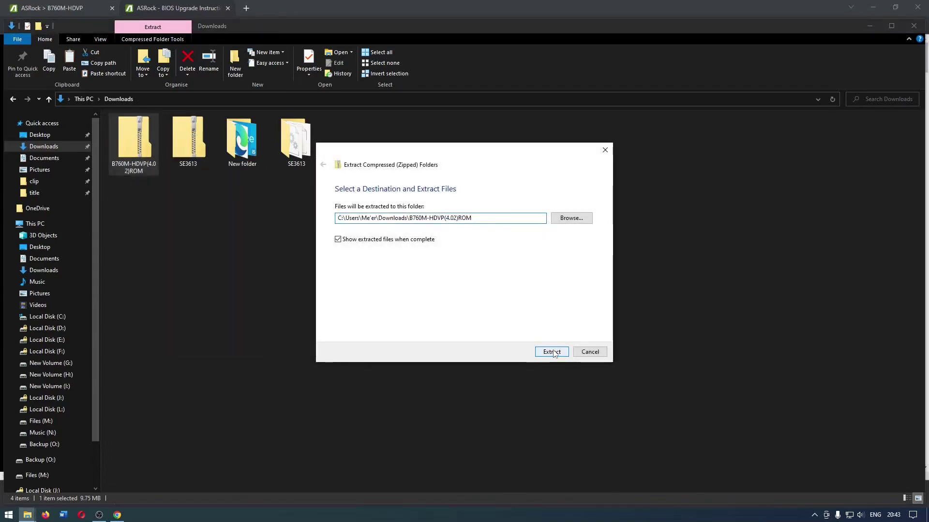
Check the USB formatting requirement in the Chrome upgrade instructions, and open the New Volume (I:) drive in File Explorer
click(397, 5)
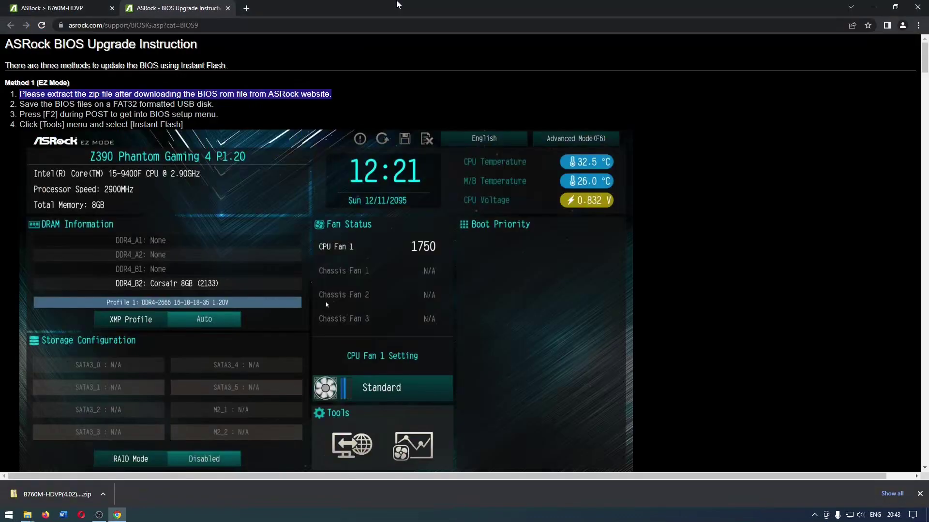
drag(25, 105, 176, 105)
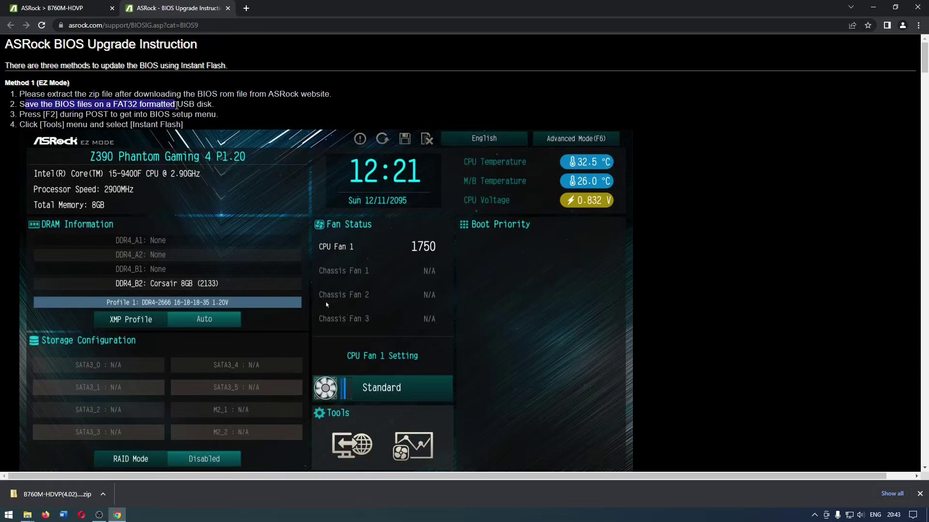
click(27, 515)
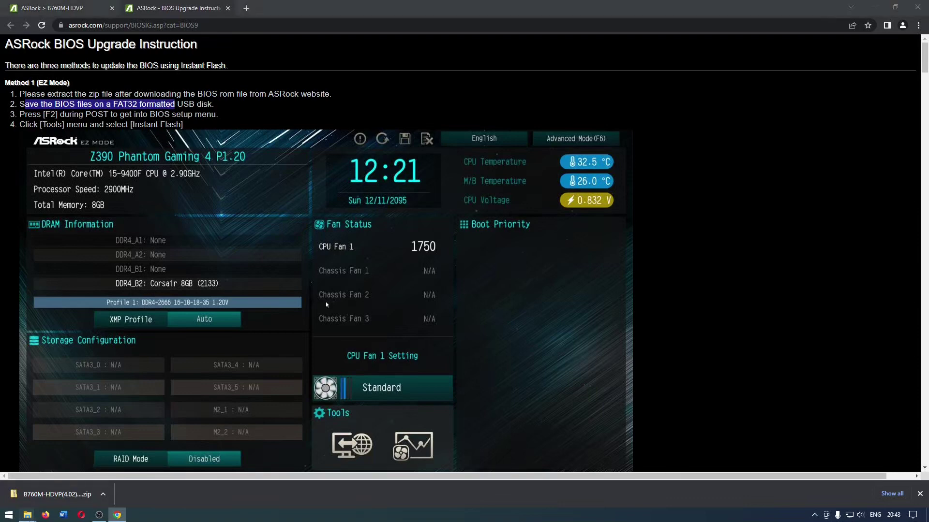
click(71, 476)
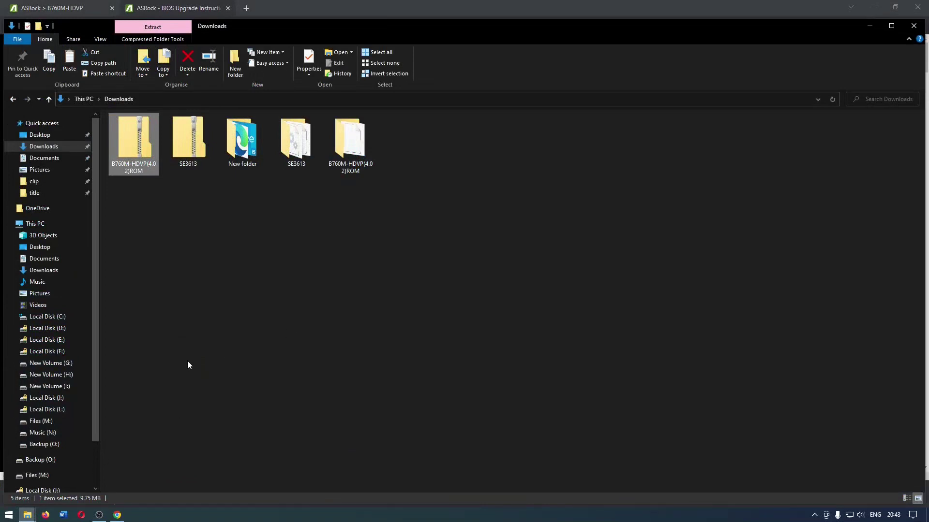
scroll(80, 370, down, 1)
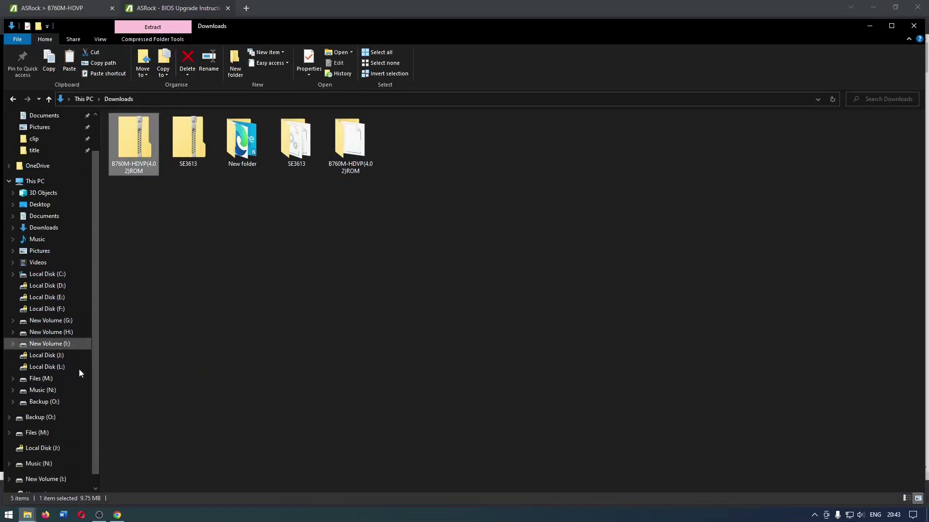
scroll(80, 374, down, 1)
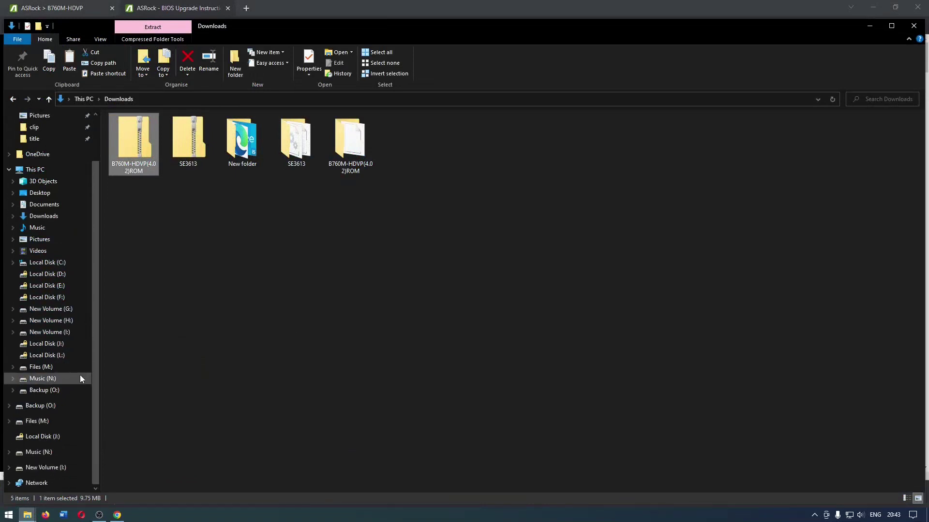
click(48, 468)
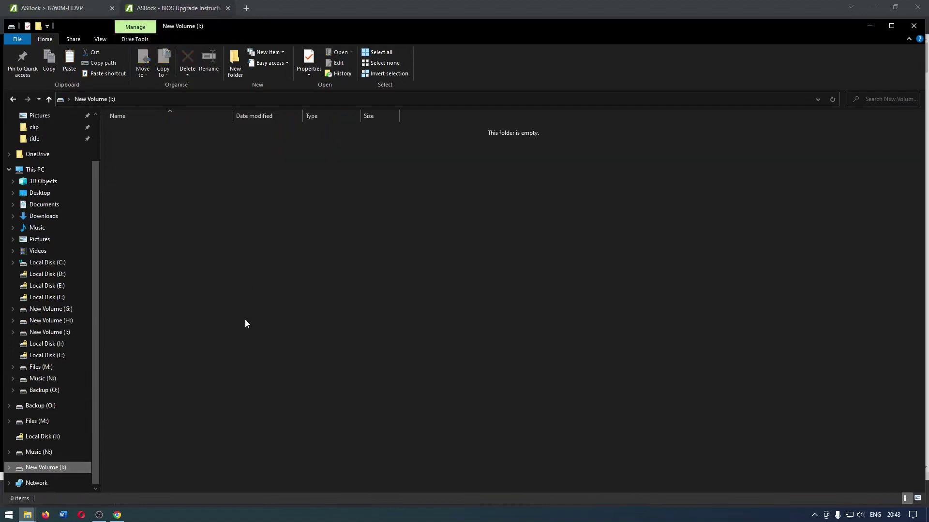
Check which file systems File Explorer's format dialog offers for New Volume (I:), leaving the drive unformatted
right_click(57, 471)
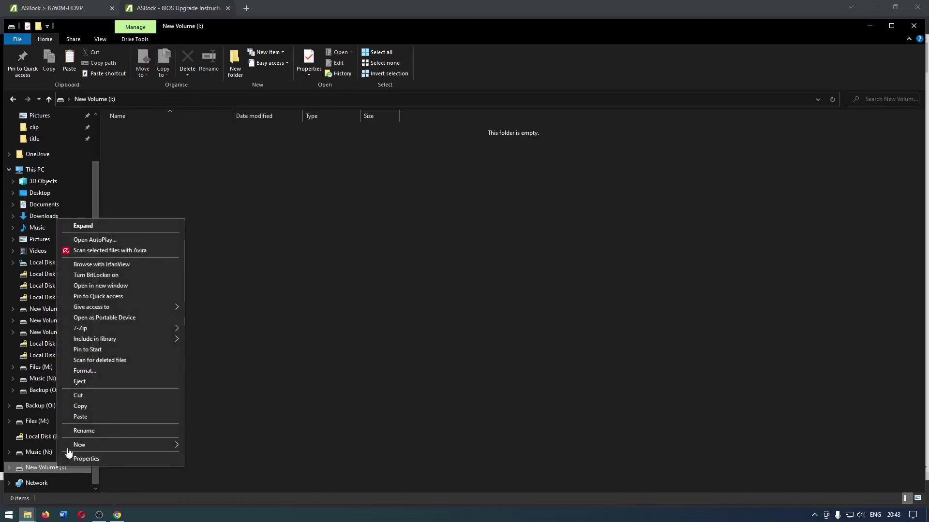
click(86, 372)
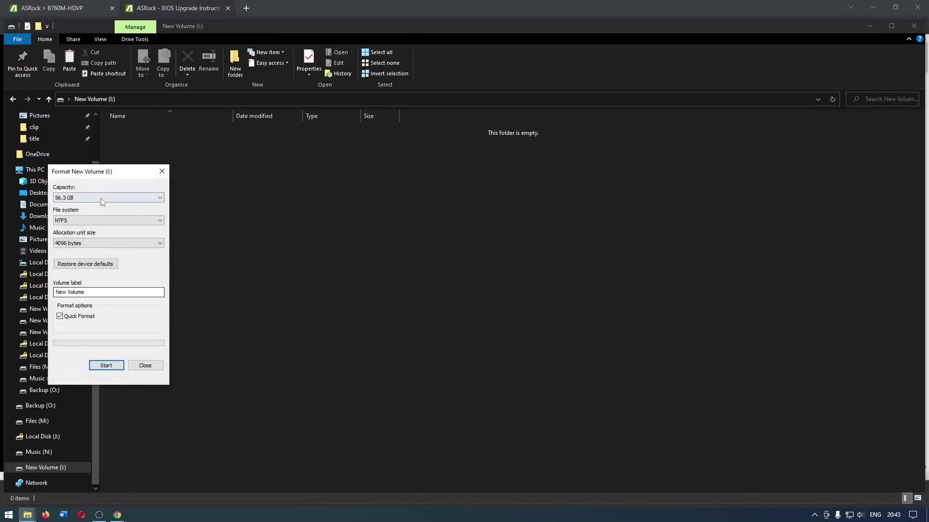
click(89, 220)
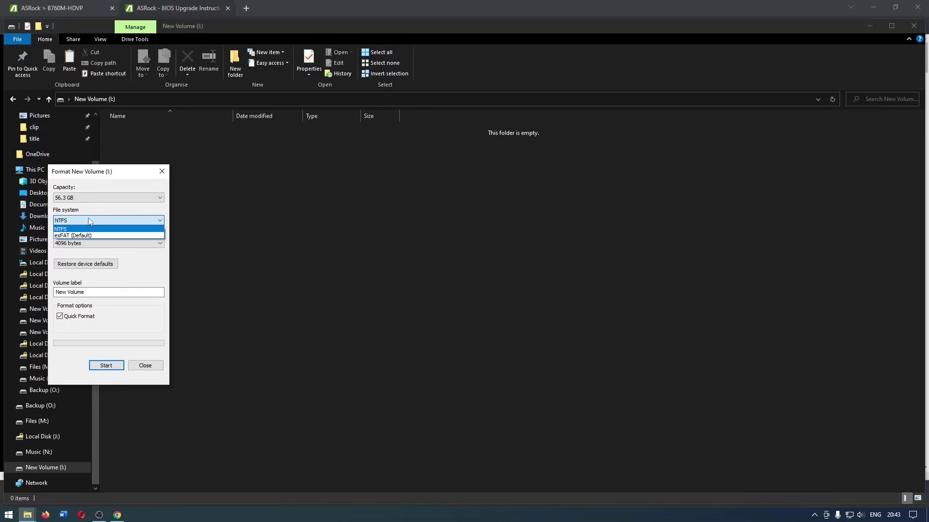
click(210, 225)
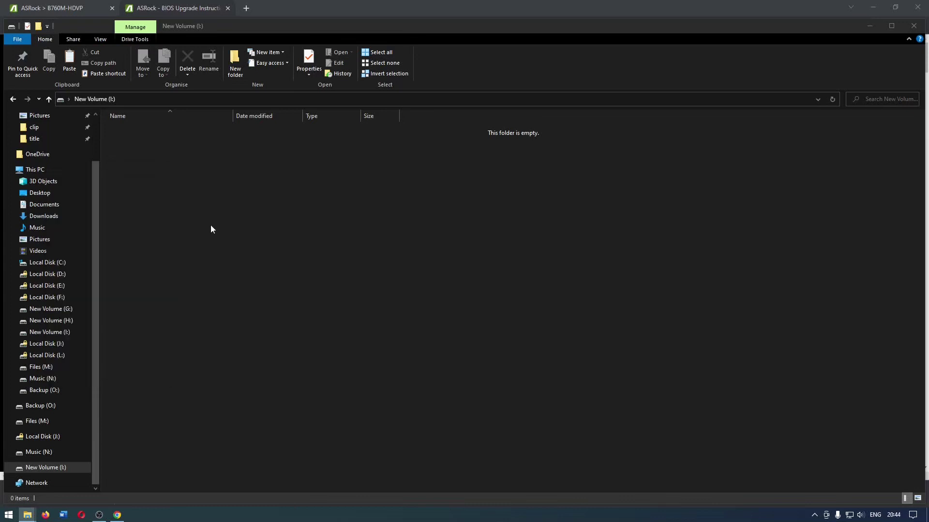
Open Disk Management and select the New Volume (I:) partition on removable Disk 5
right_click(12, 516)
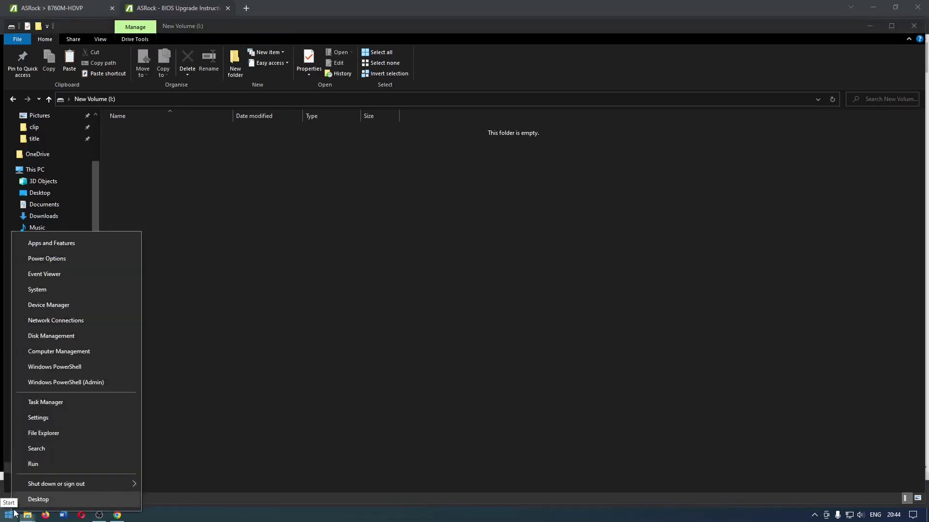
click(76, 335)
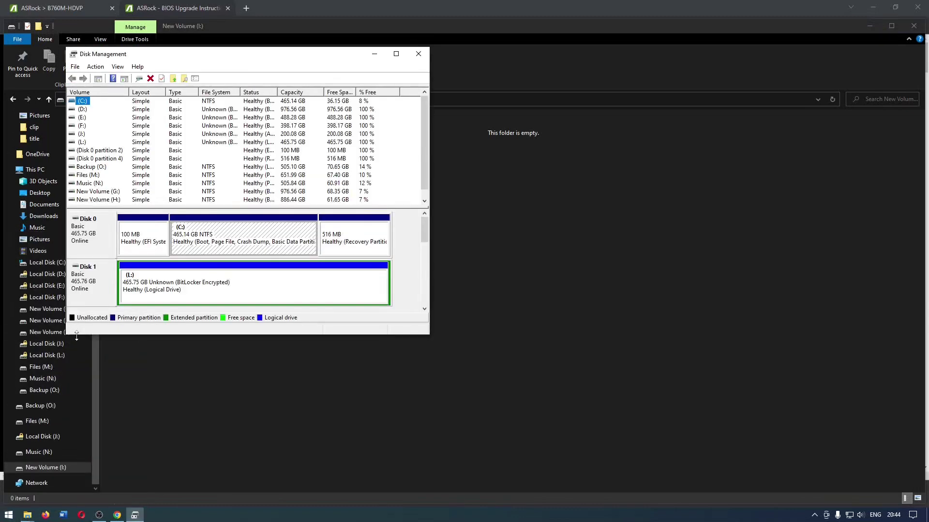
scroll(136, 145, down, 1)
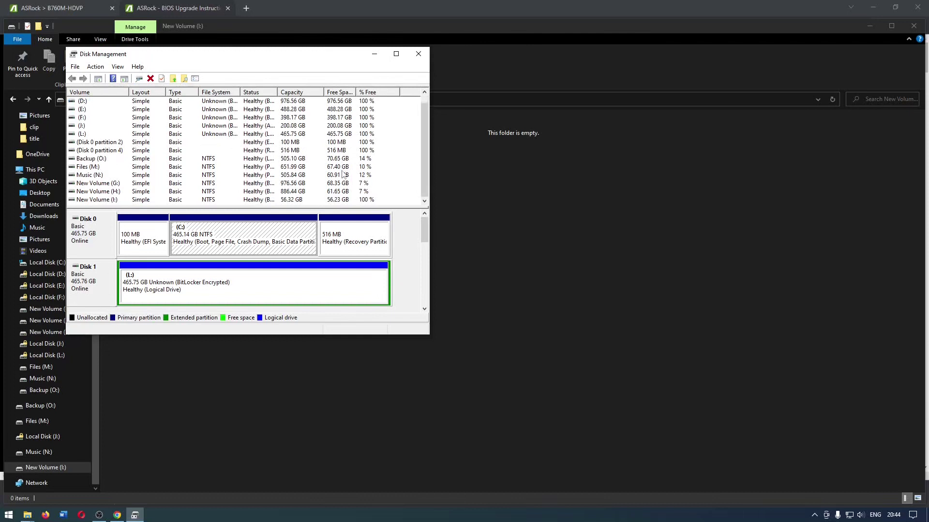
click(337, 202)
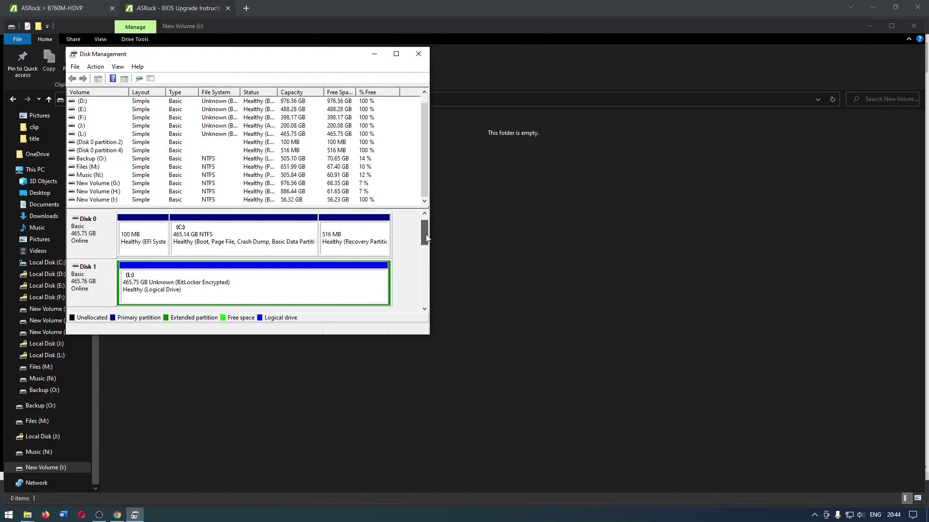
drag(426, 239, 423, 293)
click(258, 244)
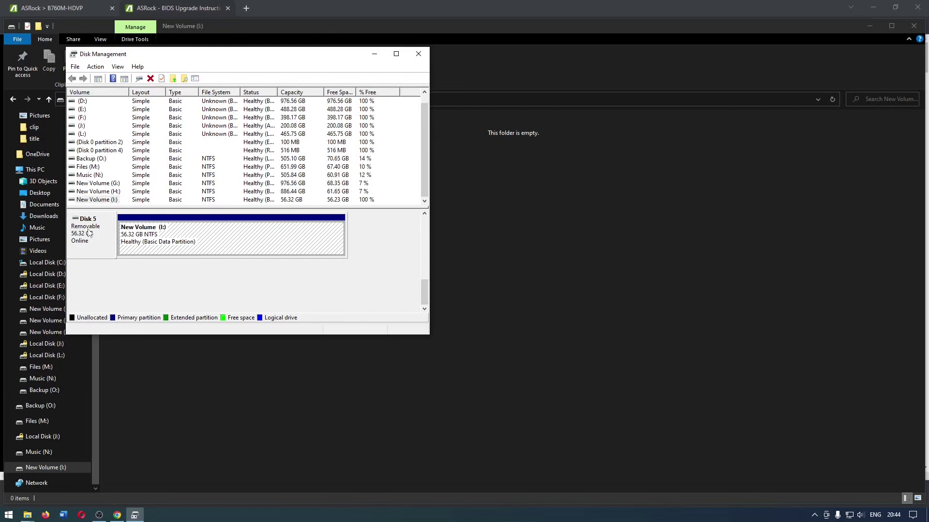
right_click(152, 239)
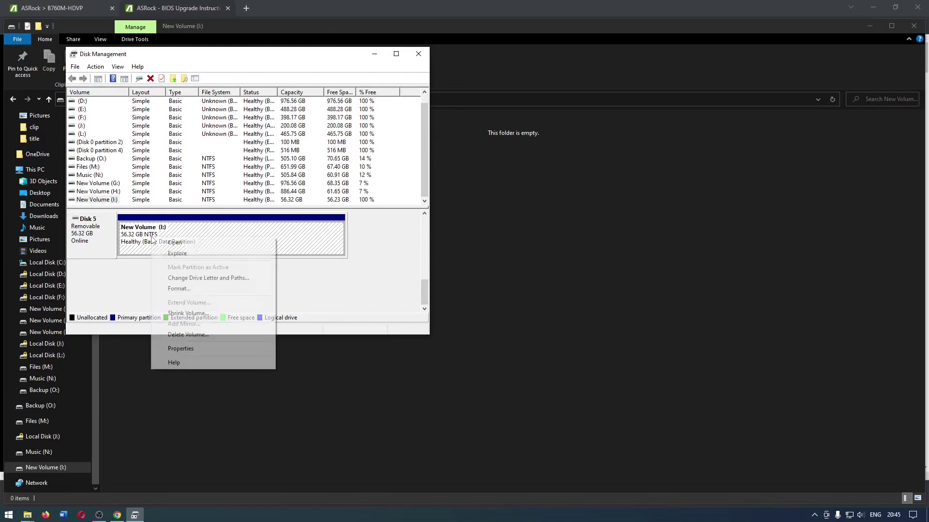
click(217, 334)
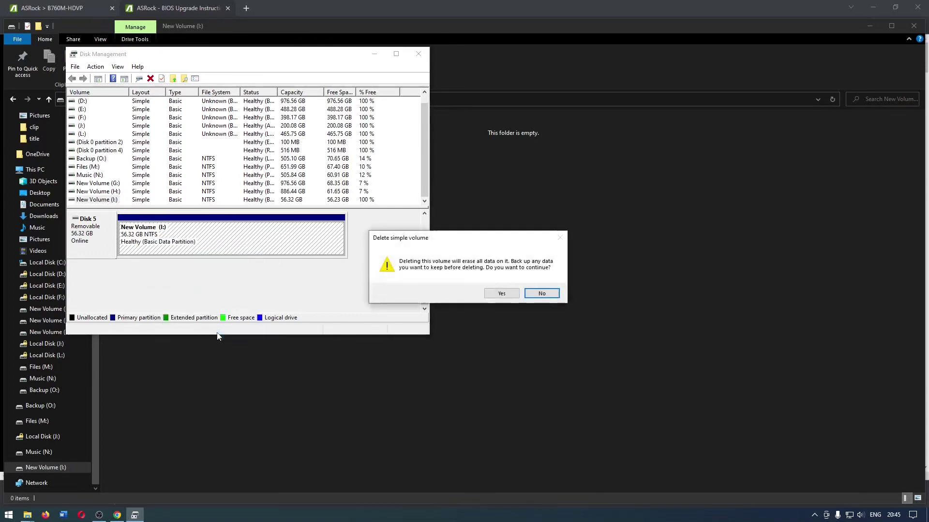
key(Escape)
Check which file systems Disk Management offers for formatting New Volume (I:), and cancel the format
right_click(154, 233)
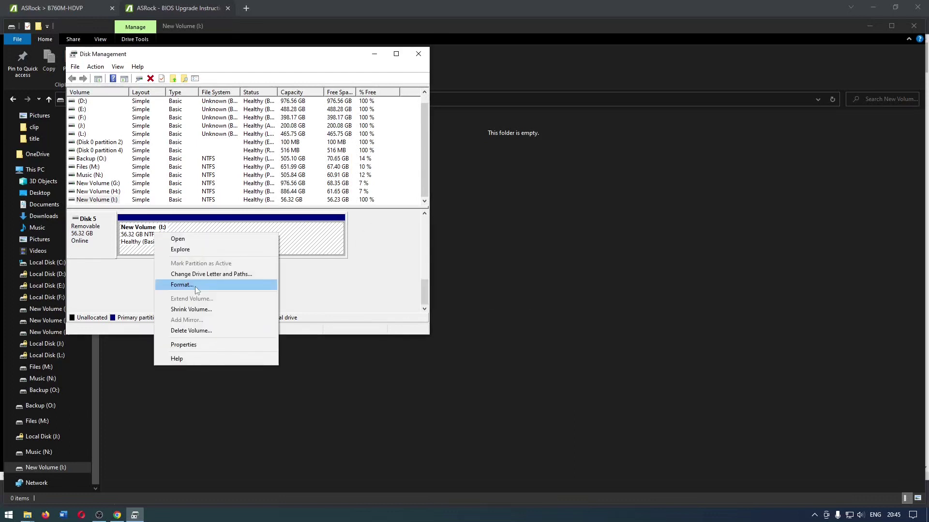
click(196, 285)
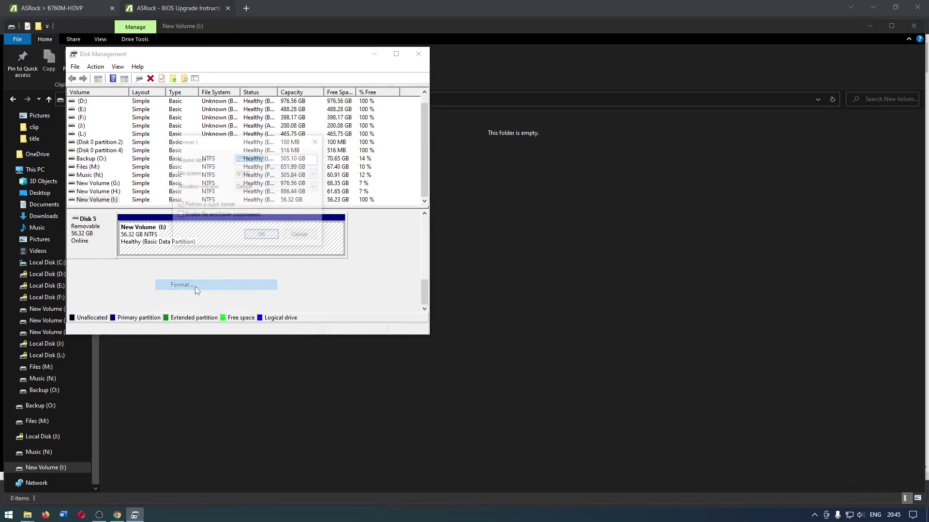
click(256, 174)
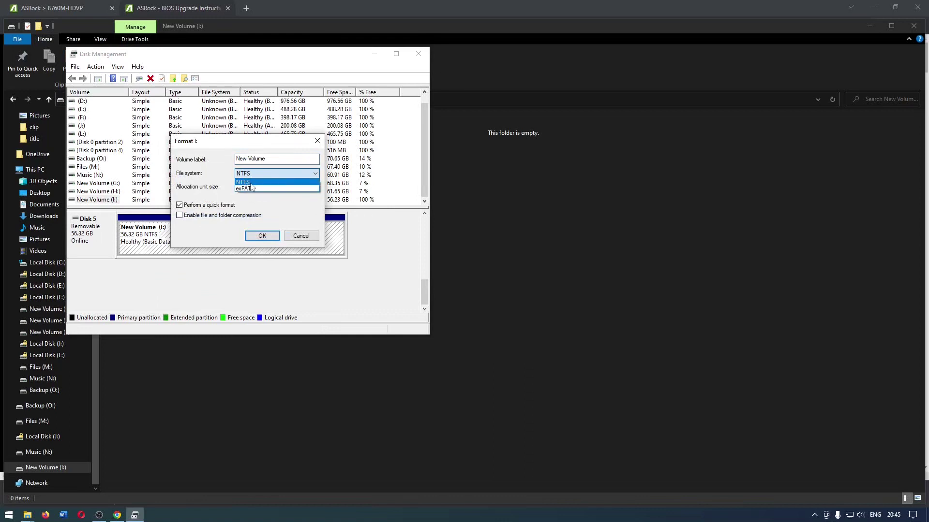
click(248, 182)
click(301, 237)
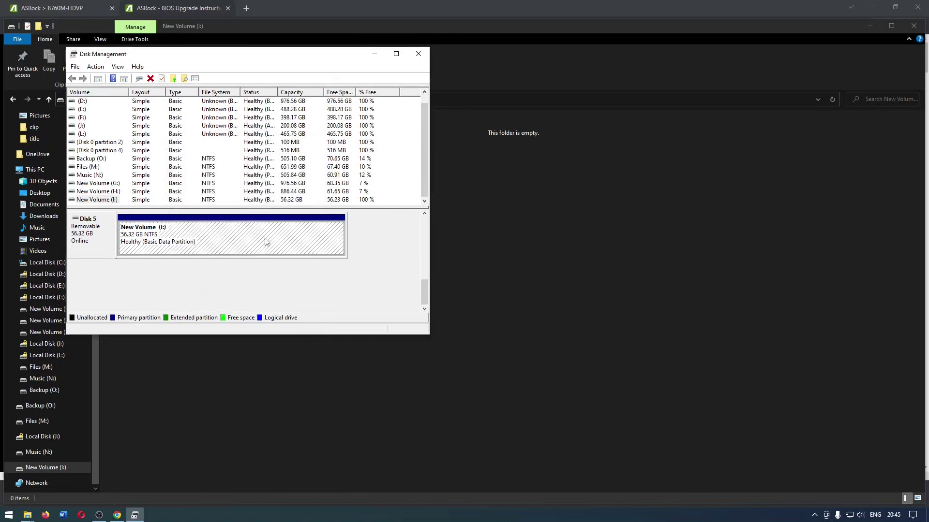
Delete the New Volume (I:) partition on removable Disk 5, accepting the loss of its data
right_click(264, 239)
click(333, 336)
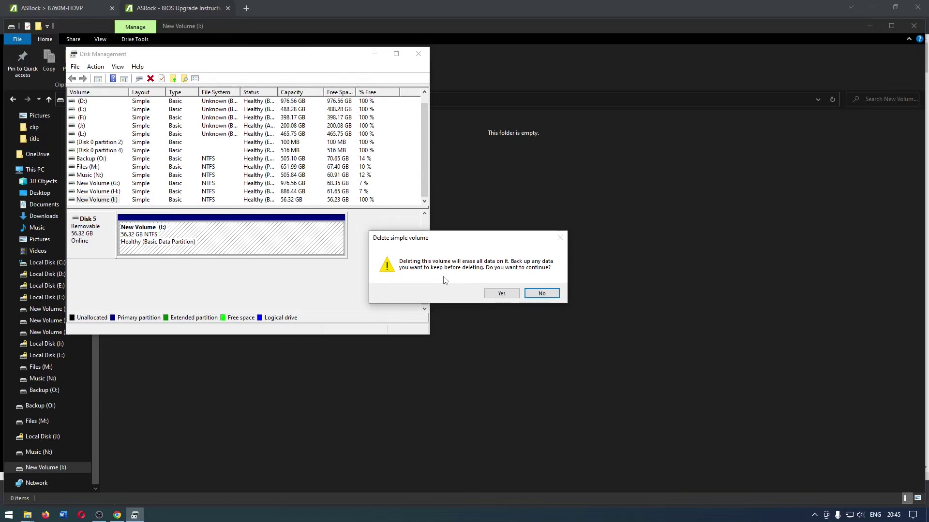
click(502, 294)
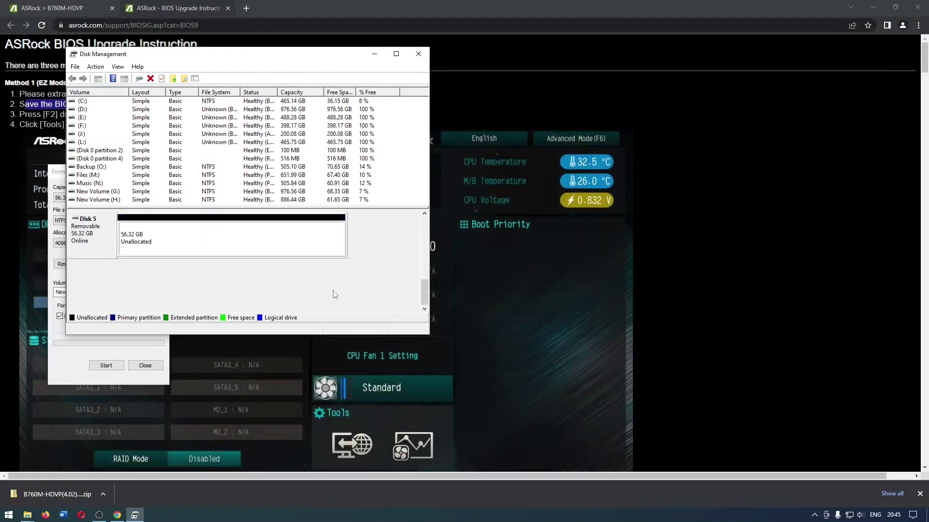
Start a new simple volume in Disk 5's unallocated space and set its size to 500 MB
click(270, 253)
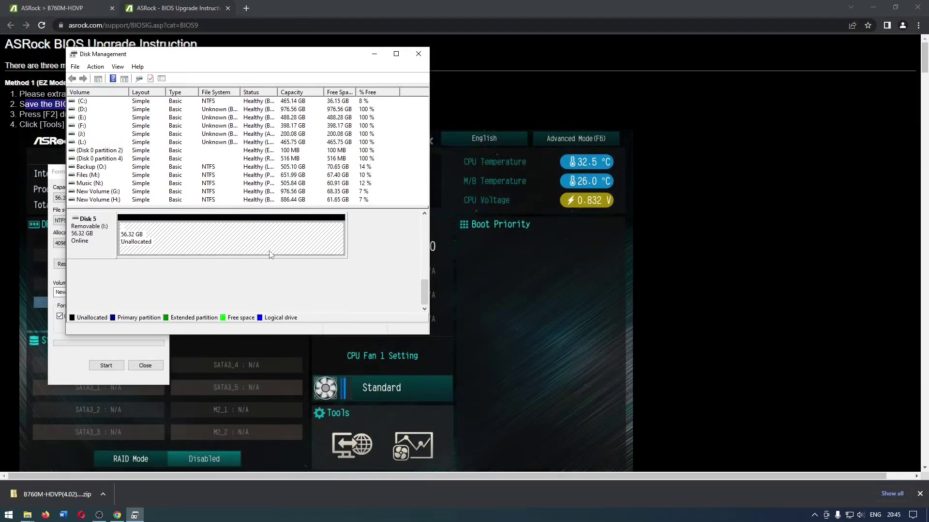
right_click(270, 254)
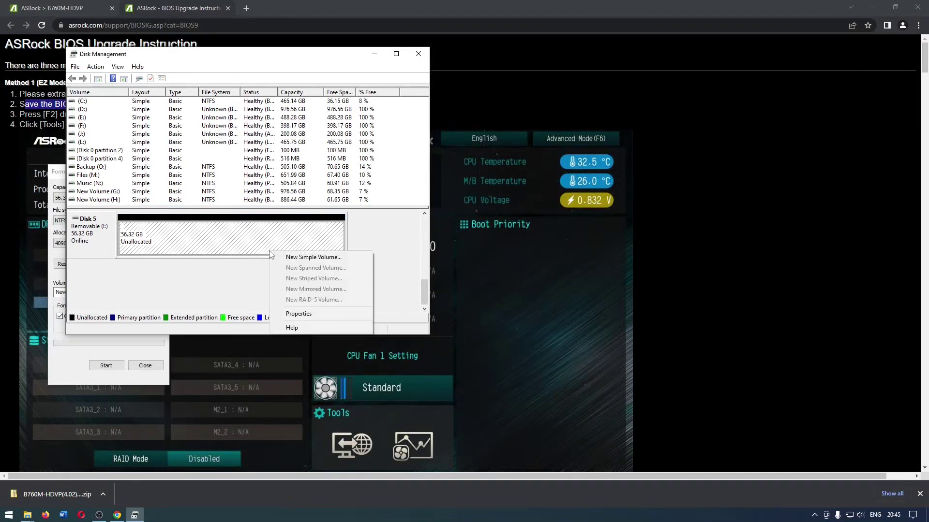
click(290, 257)
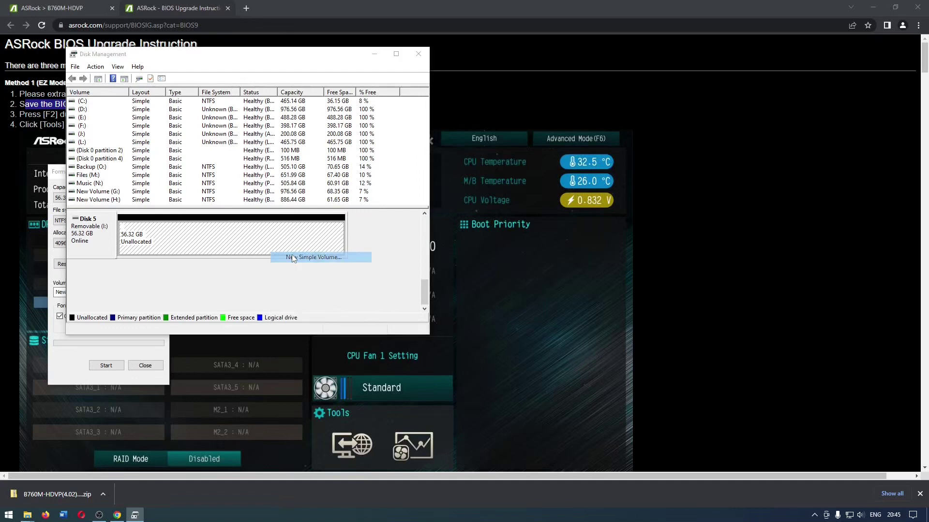
click(257, 277)
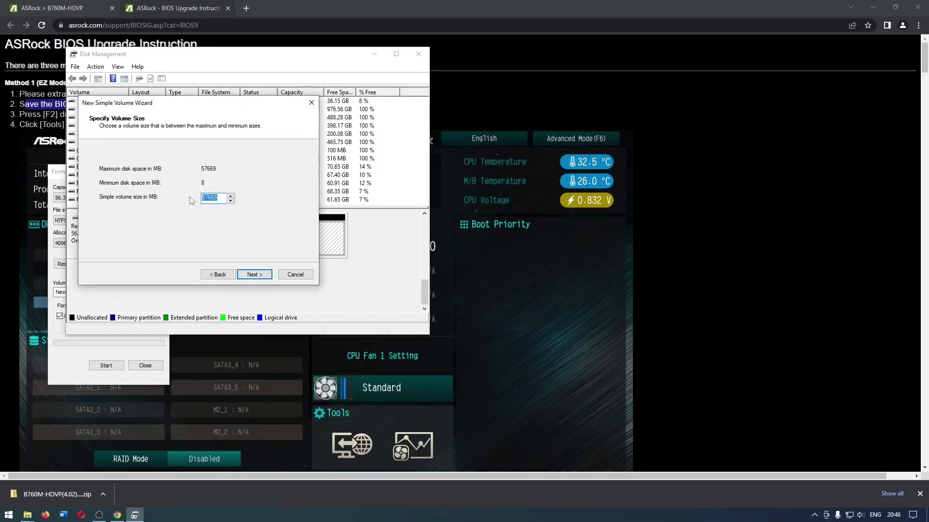
text(4)
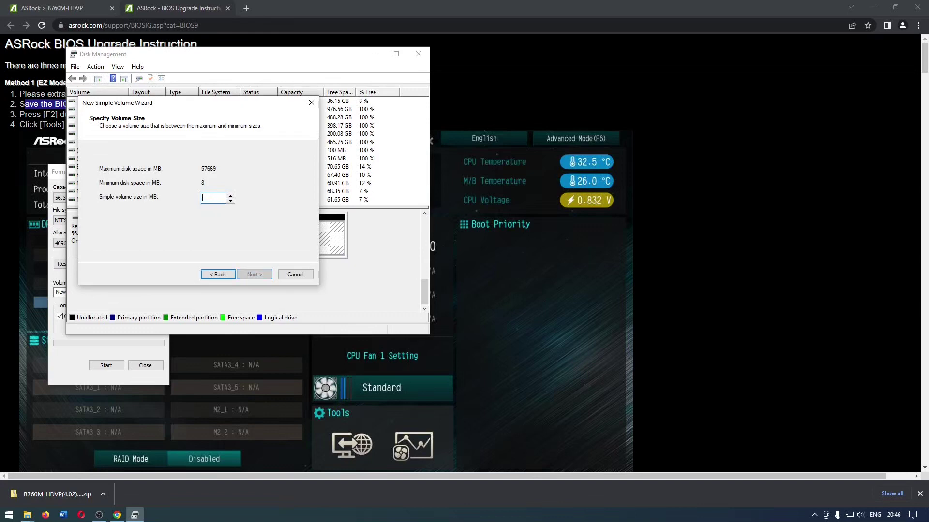
text(100)
key(BackSpace)
key(BackSpace)
key(BackSpace)
text(3)
key(BackSpace)
text(4000)
key(BackSpace)
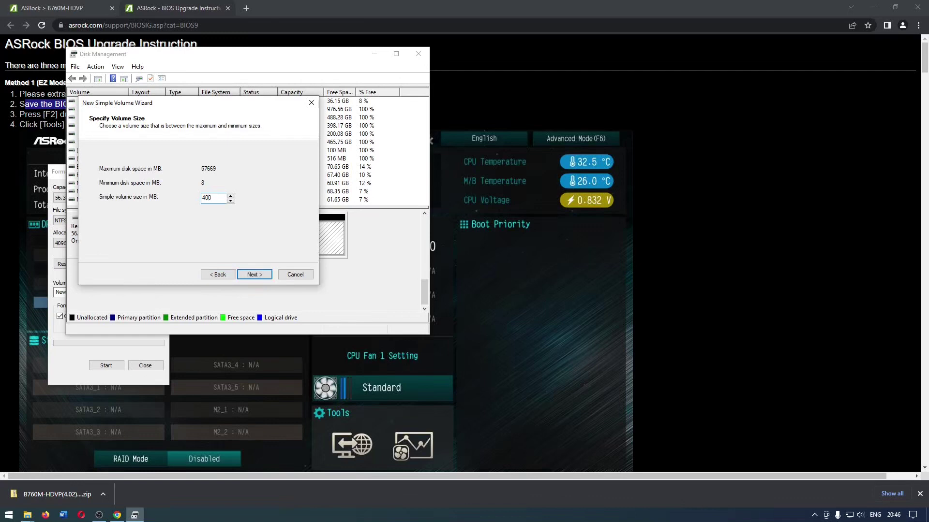
key(BackSpace)
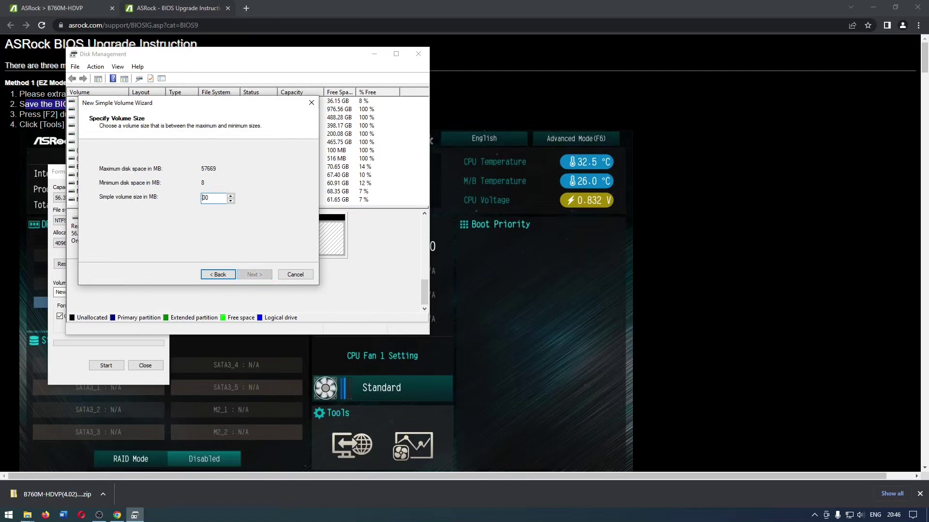
text(5)
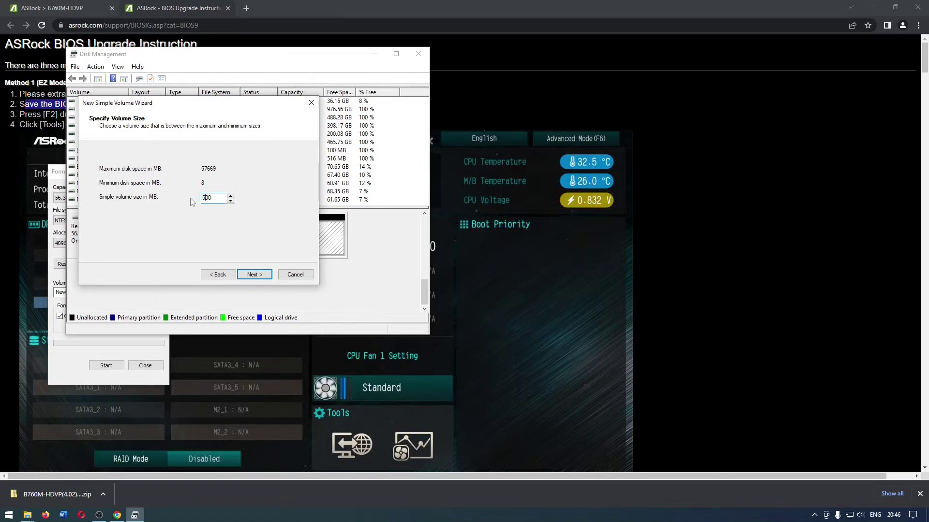
click(254, 276)
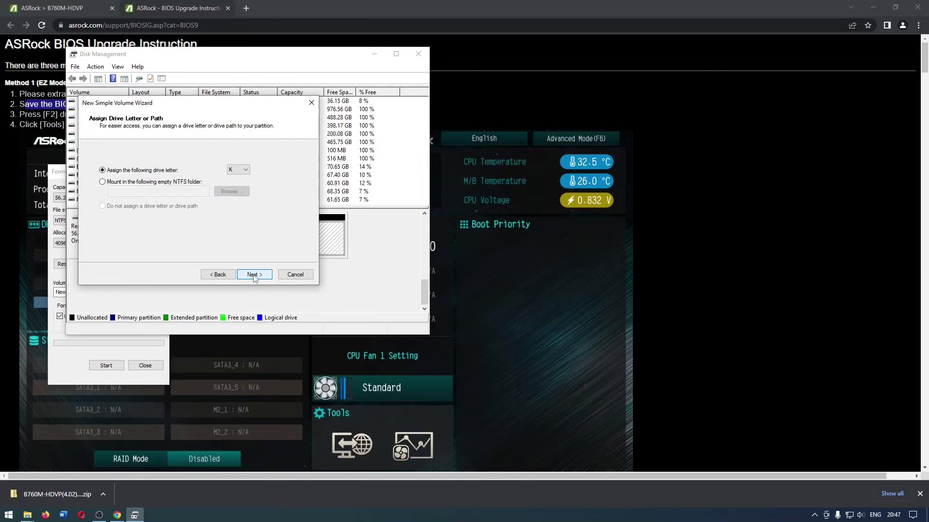
Keep drive letter K, choose FAT32 with quick format for the new volume, and finish creating it
click(255, 276)
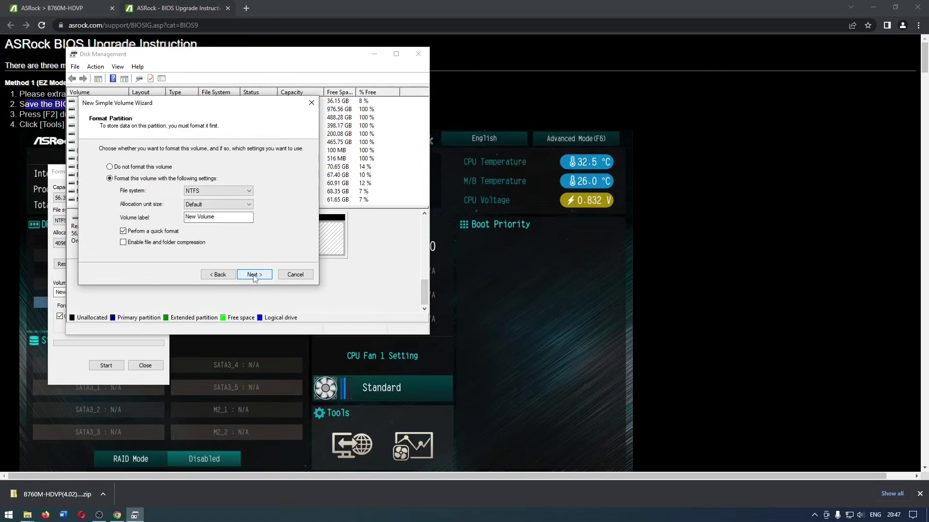
click(242, 192)
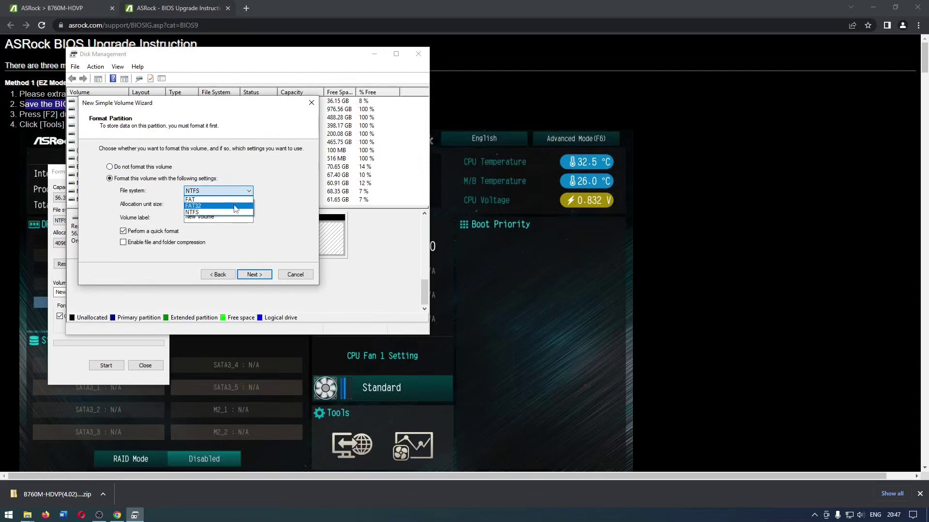
click(235, 206)
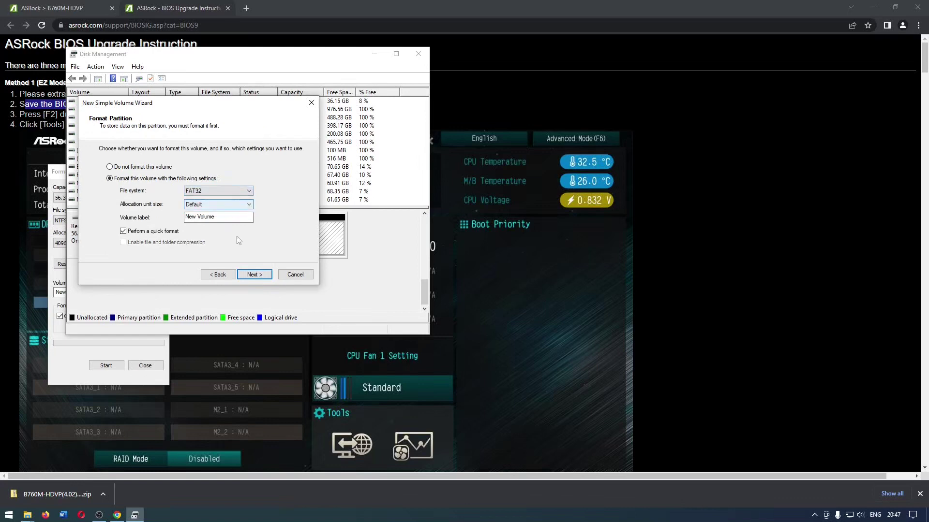
click(255, 274)
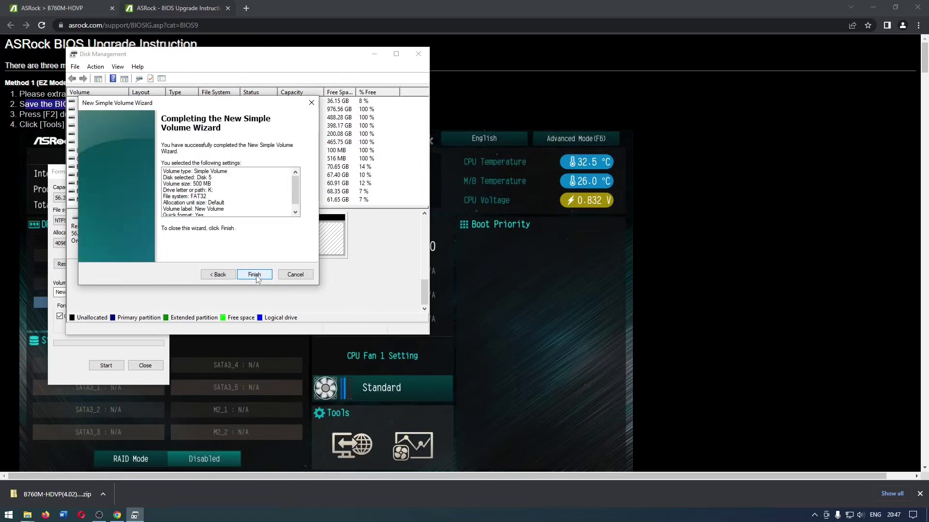
click(256, 275)
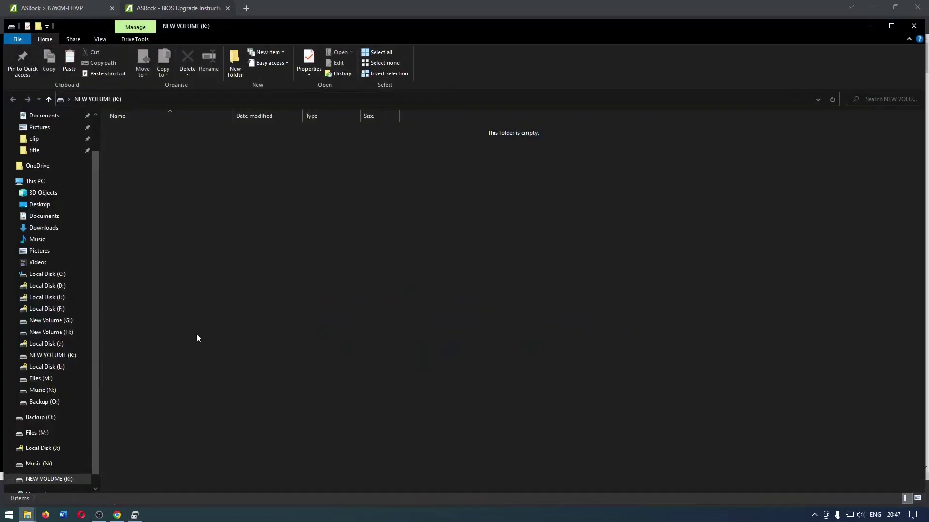
Check the file system in the properties of NEW VOLUME (K:), and close the properties
right_click(61, 480)
click(88, 474)
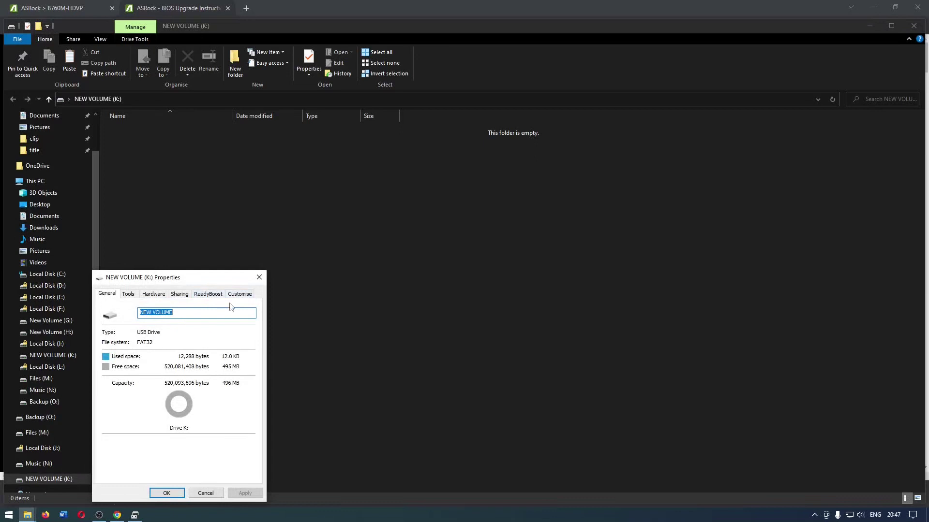
click(260, 277)
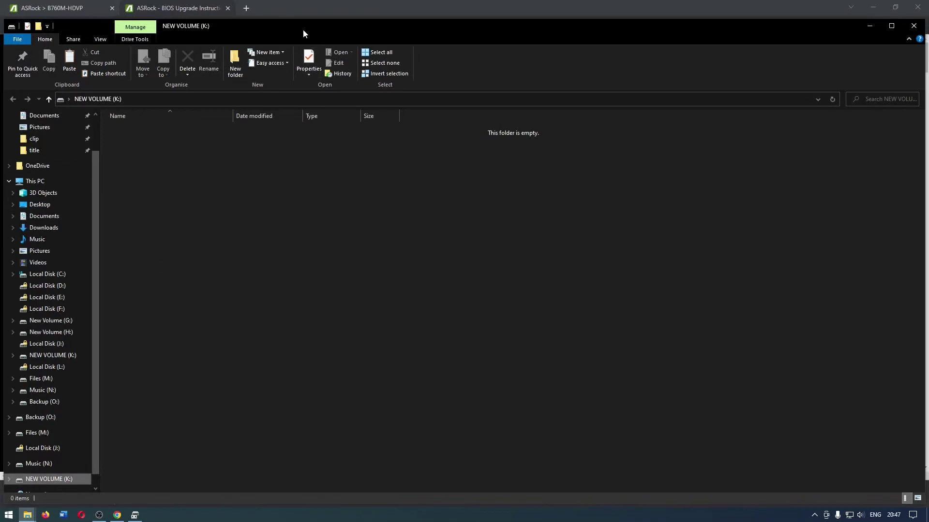
Place the NEW VOLUME (K:) and B760M-HDVP(4.02)ROM folder windows side by side, and copy B760M-HDVP_4.02.ROM to the K: drive
drag(302, 29, 928, 155)
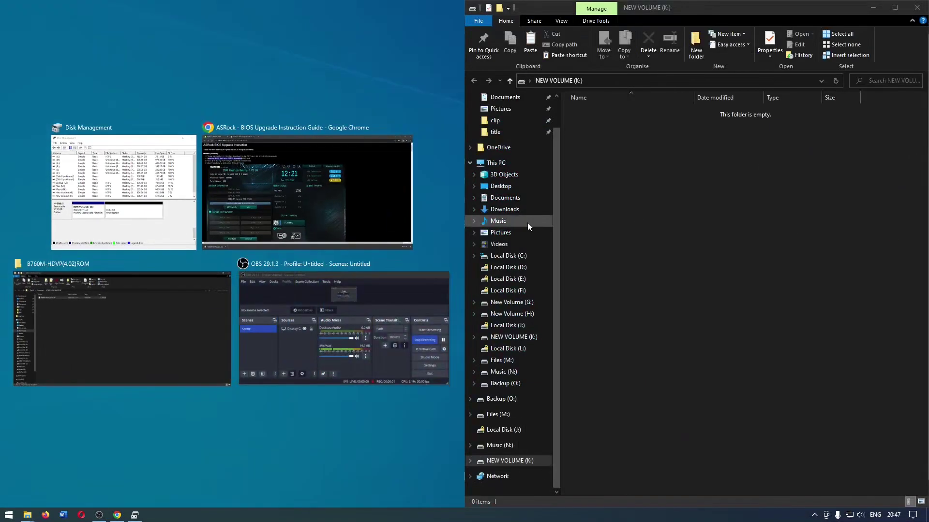
click(123, 350)
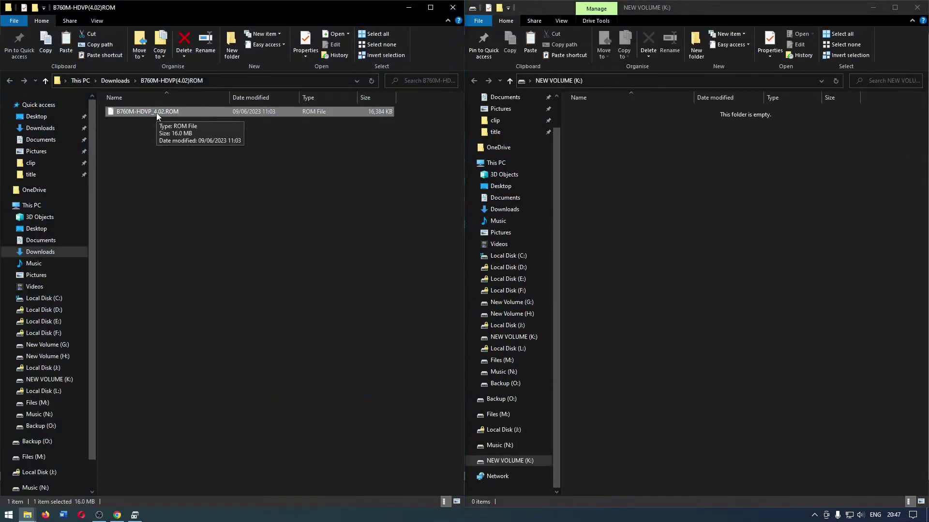
drag(156, 112, 796, 243)
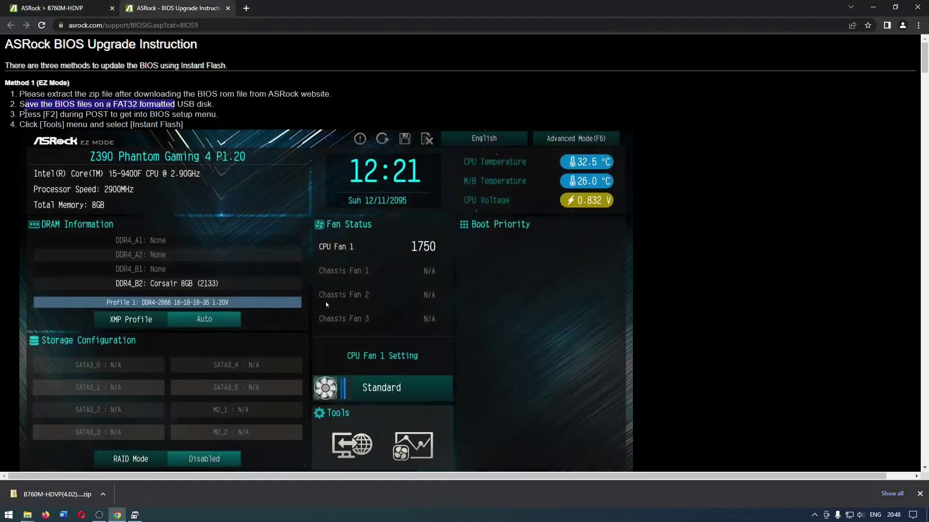
Review steps 3 and 4 of the ASRock EZ Mode instructions in Chrome, on entering BIOS setup and selecting Instant Flash
drag(20, 115, 230, 117)
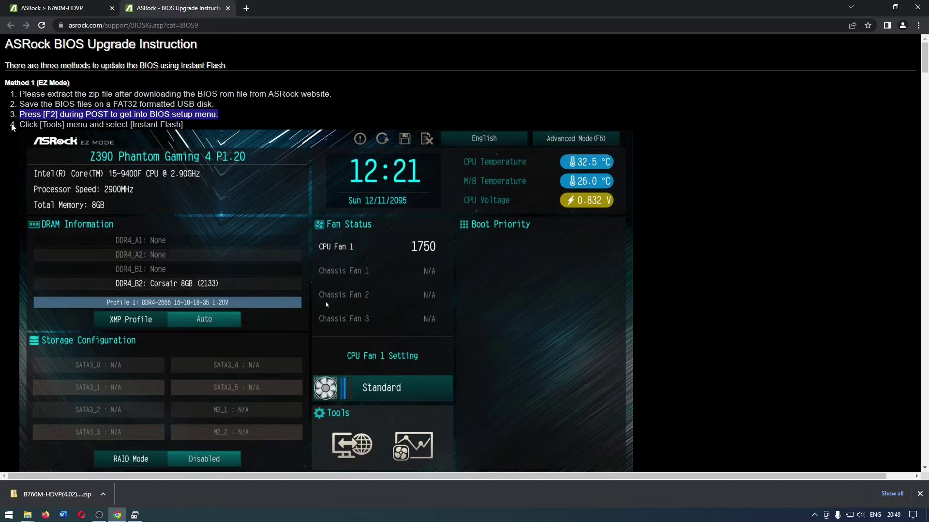
drag(13, 127, 225, 129)
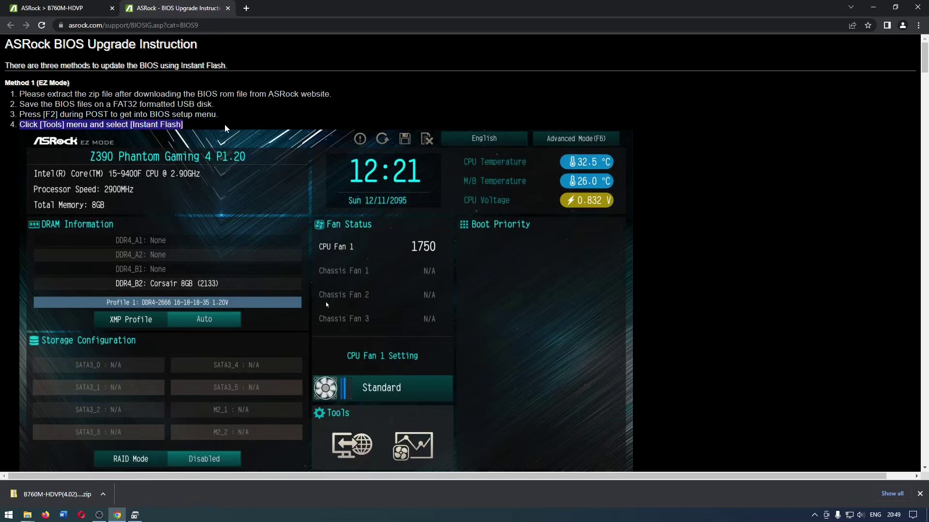
scroll(341, 171, down, 1)
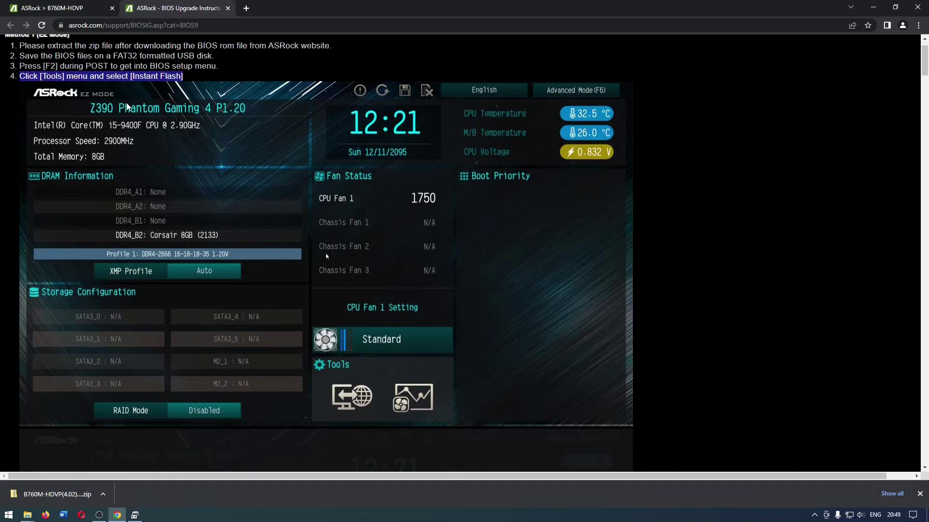
scroll(393, 308, down, 1)
scroll(372, 345, up, 1)
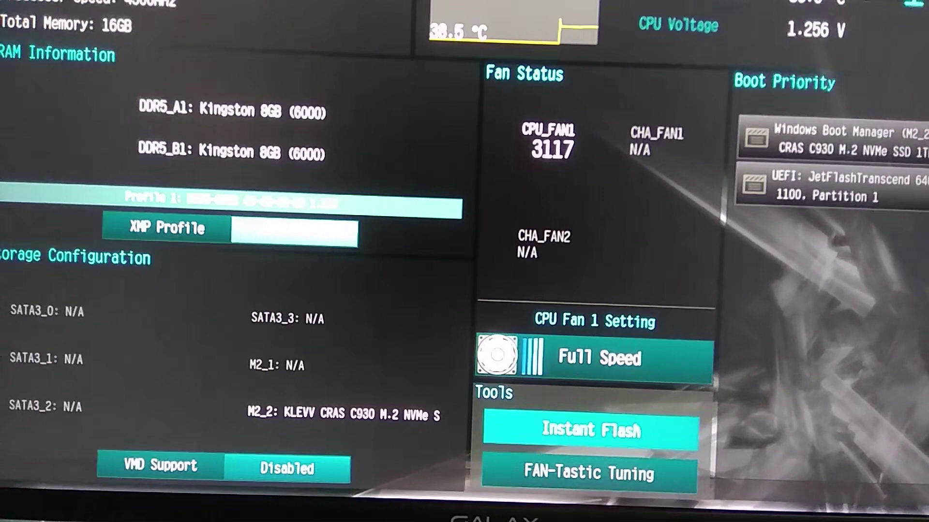
click(591, 430)
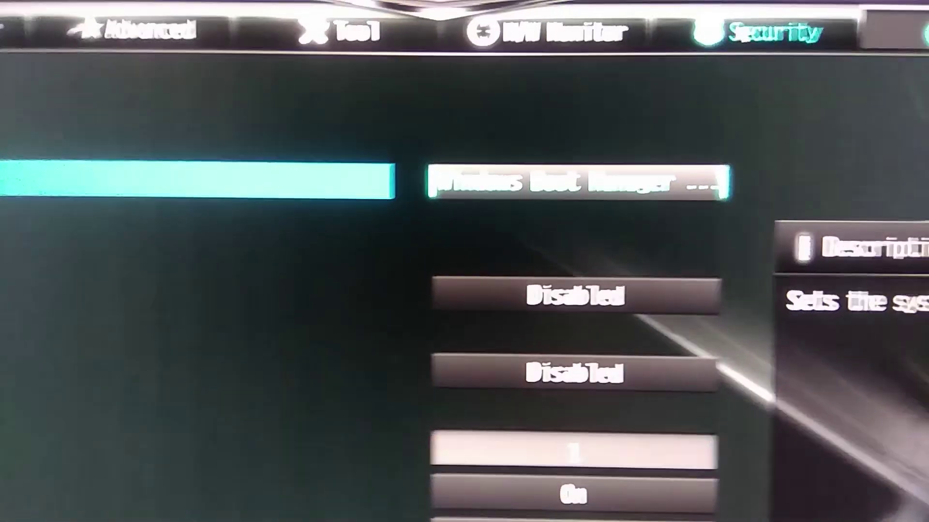
key(Left)
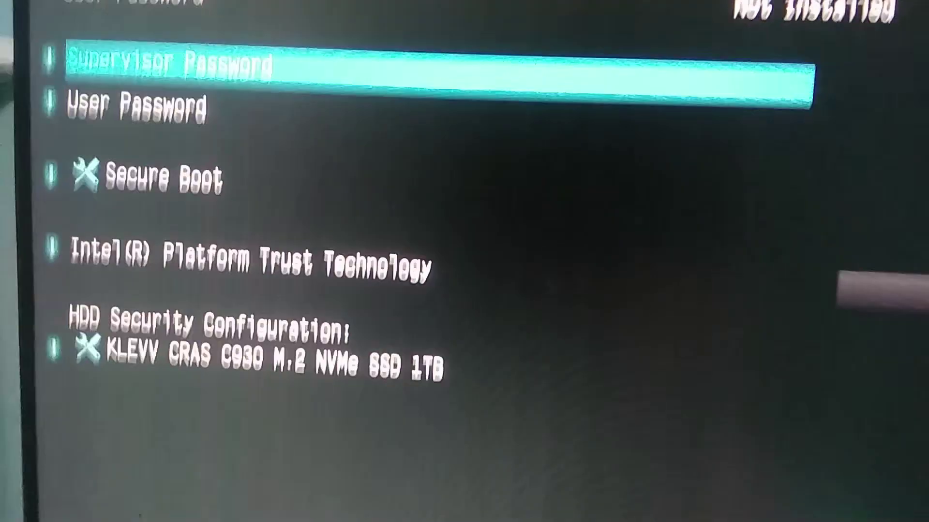